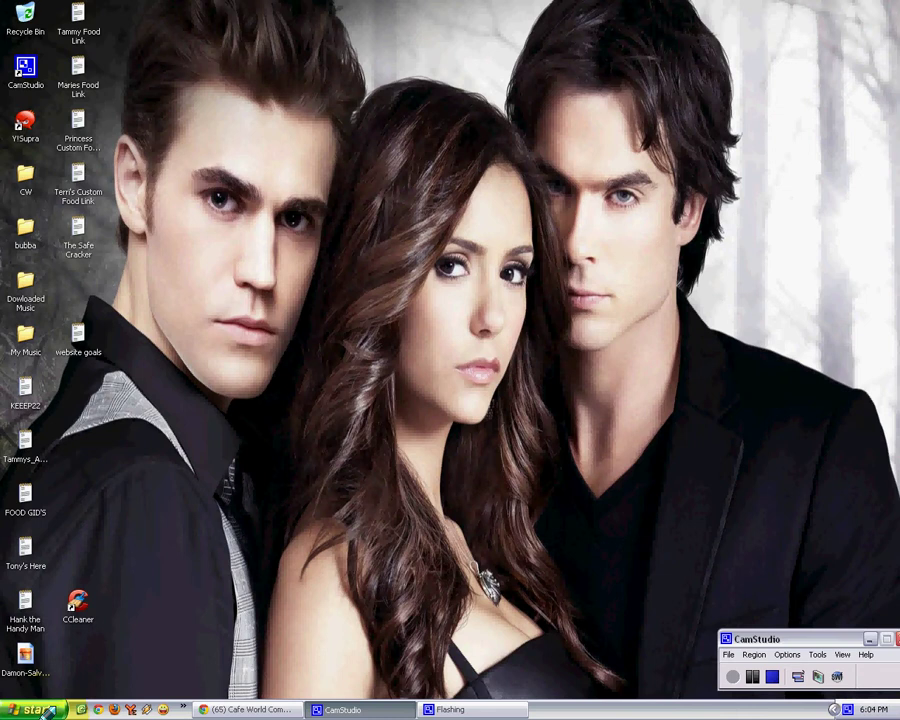
Browse the All Programs list down to Games, then dismiss the Start menu back to the desktop
left_click(45, 710)
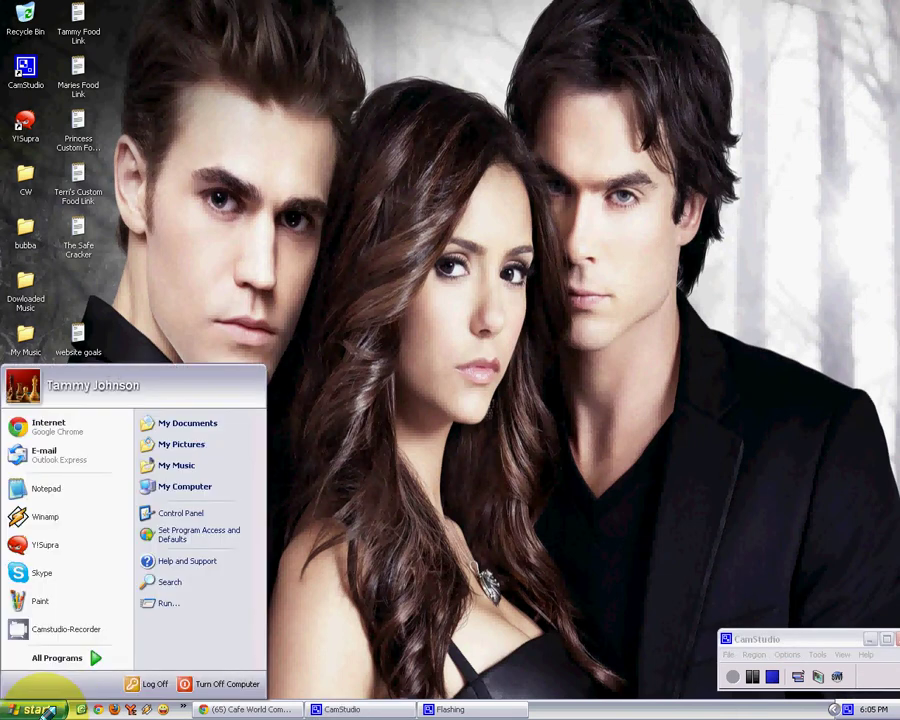
left_click(62, 657)
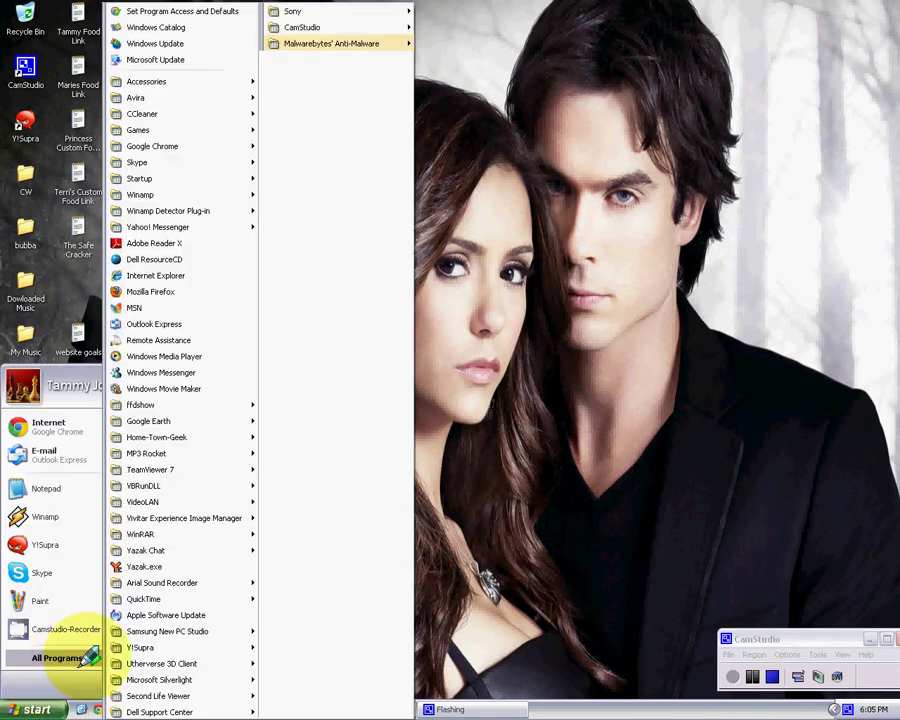
mouse_move(213, 132)
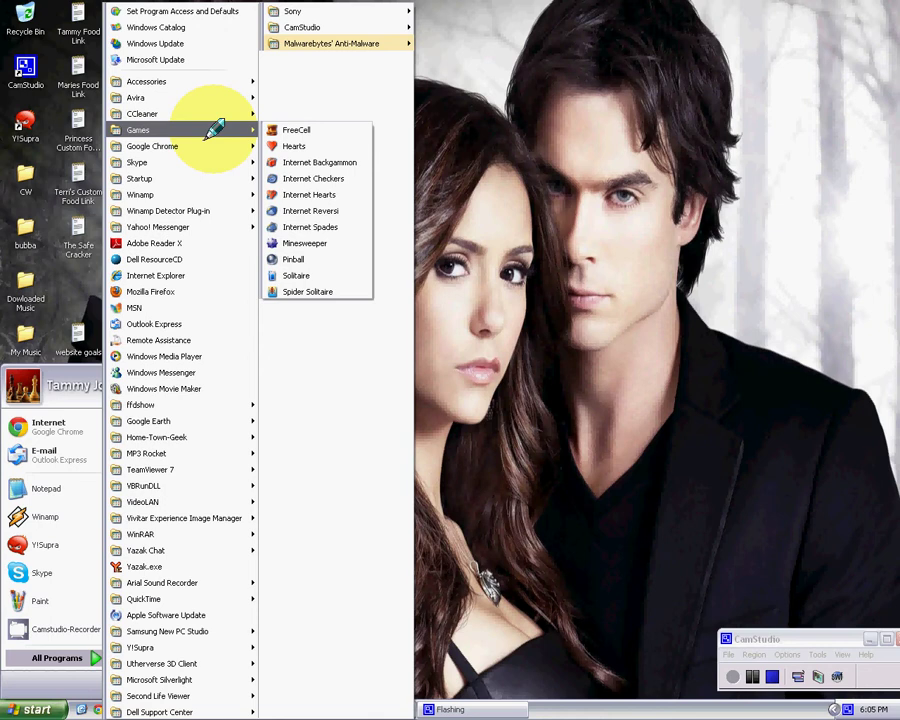
left_click(629, 300)
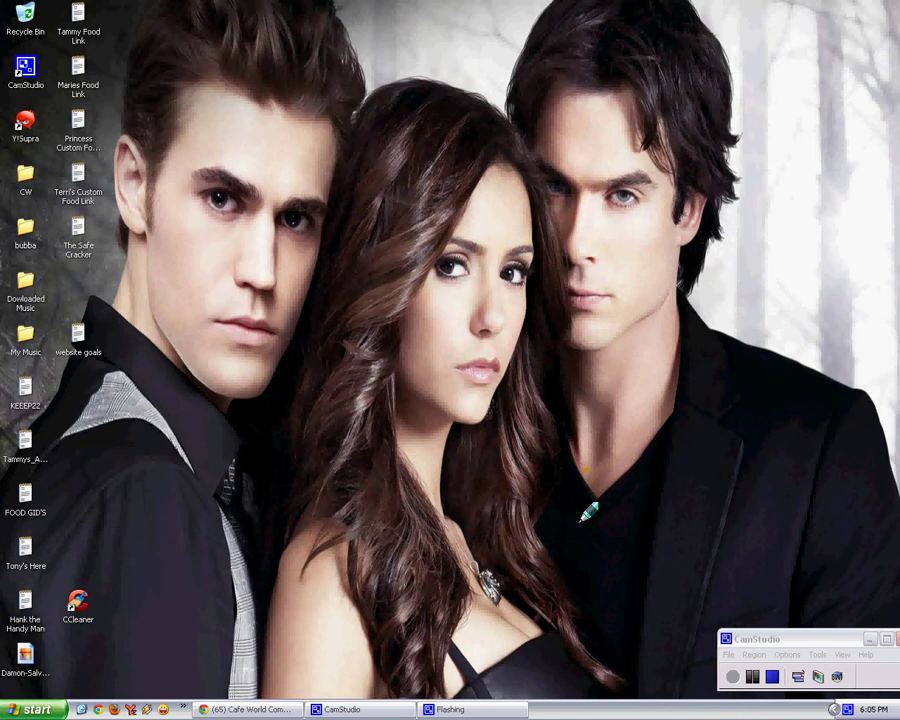
left_click(330, 585)
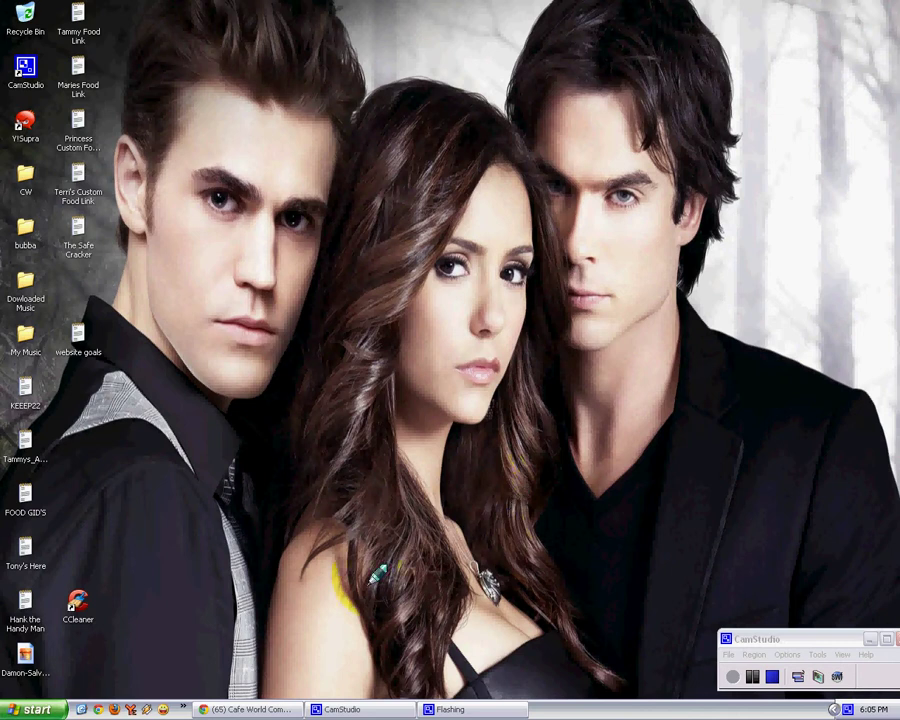
Navigate from My Computer through Local Disk (C:) and WINDOWS into the Prefetch folder
left_click(22, 706)
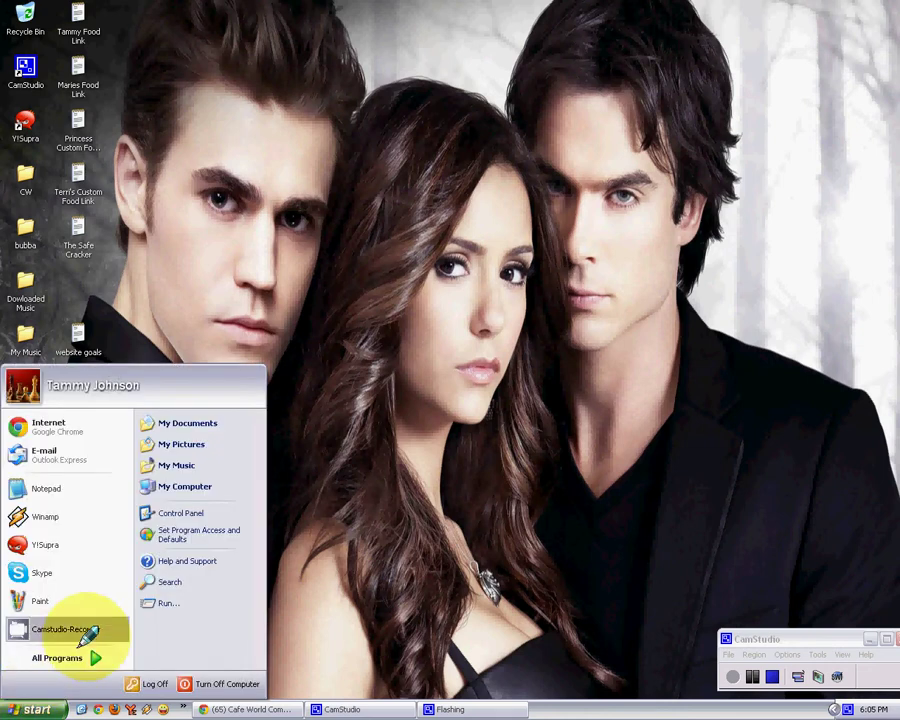
left_click(178, 485)
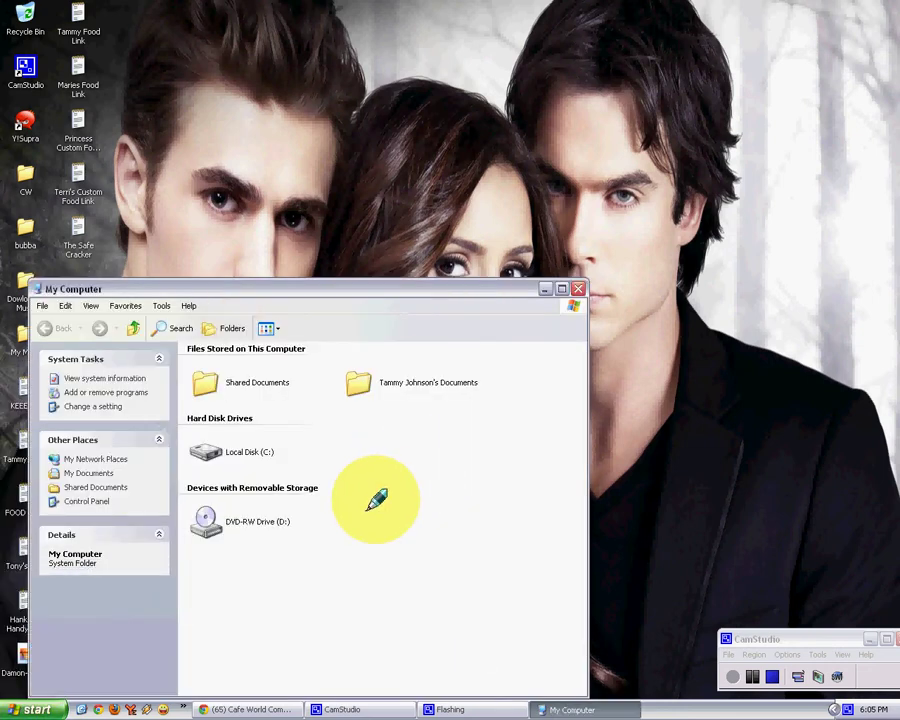
left_click(240, 452)
double_click(240, 452)
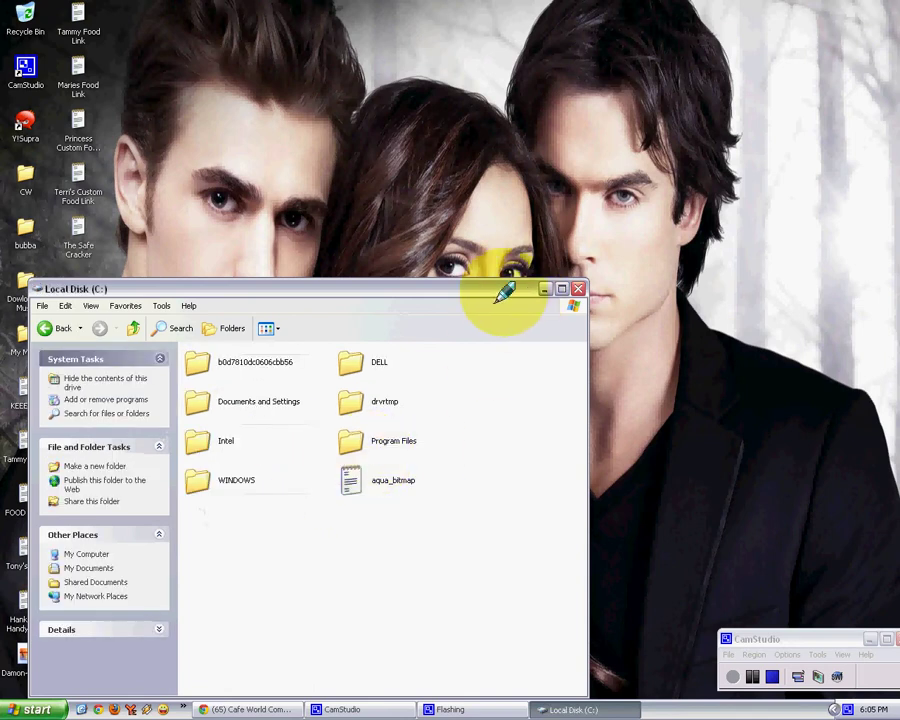
left_click_drag(500, 290, 625, 66)
left_click(381, 257)
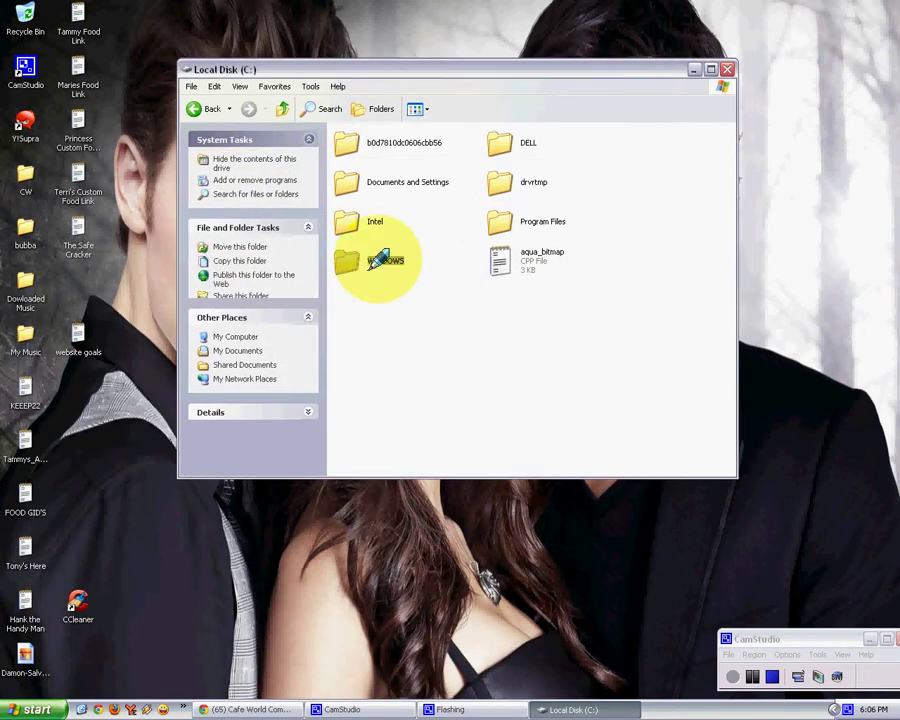
key("Return")
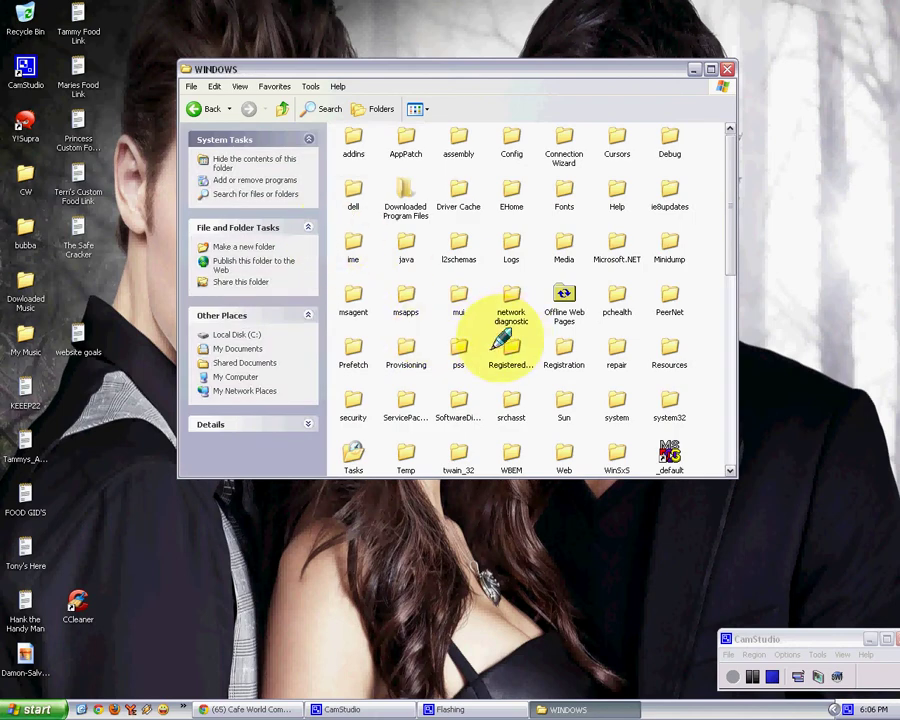
double_click(350, 348)
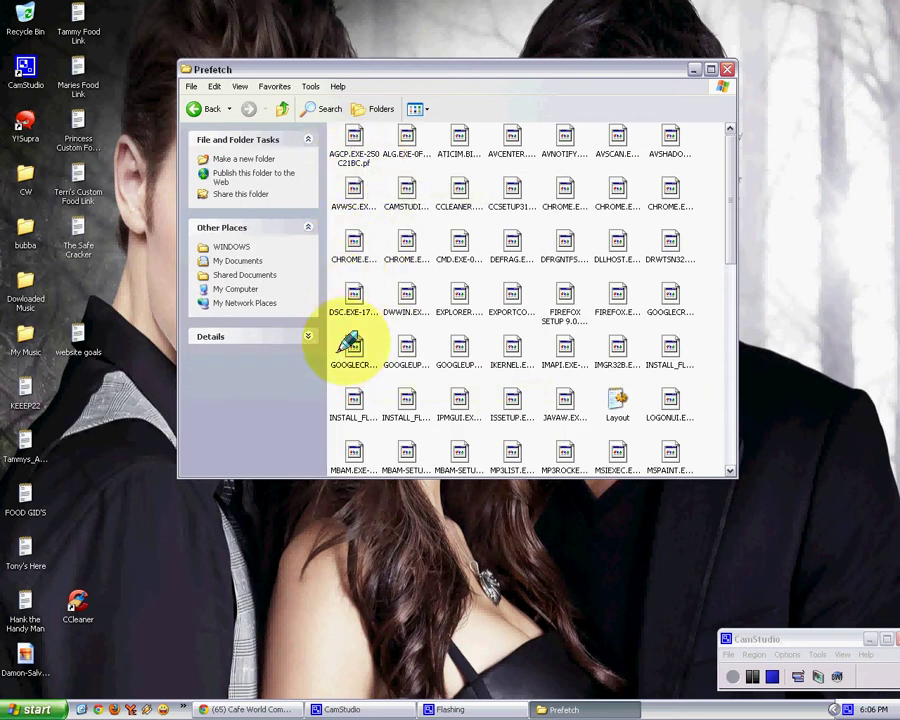
scroll(420, 330, "down", 2)
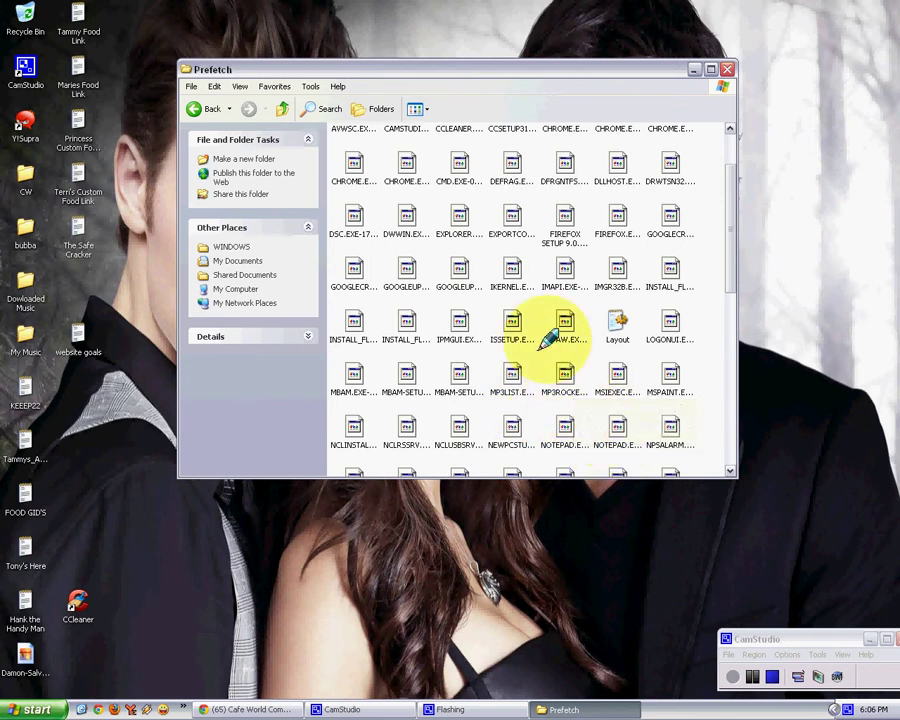
scroll(566, 378, "down", 3)
scroll(563, 377, "down", 3)
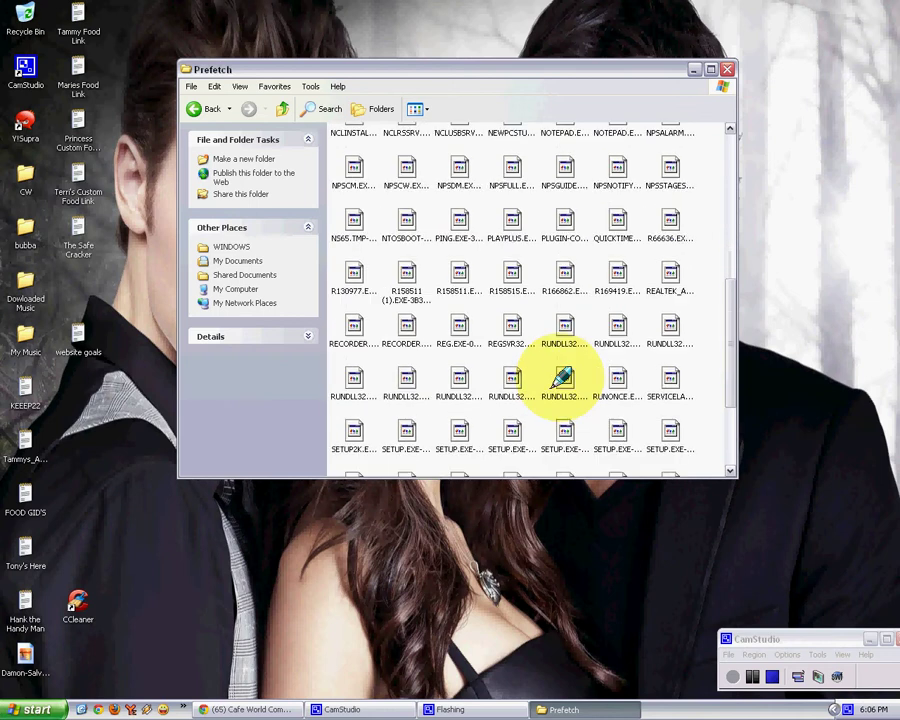
scroll(563, 377, "down", 2)
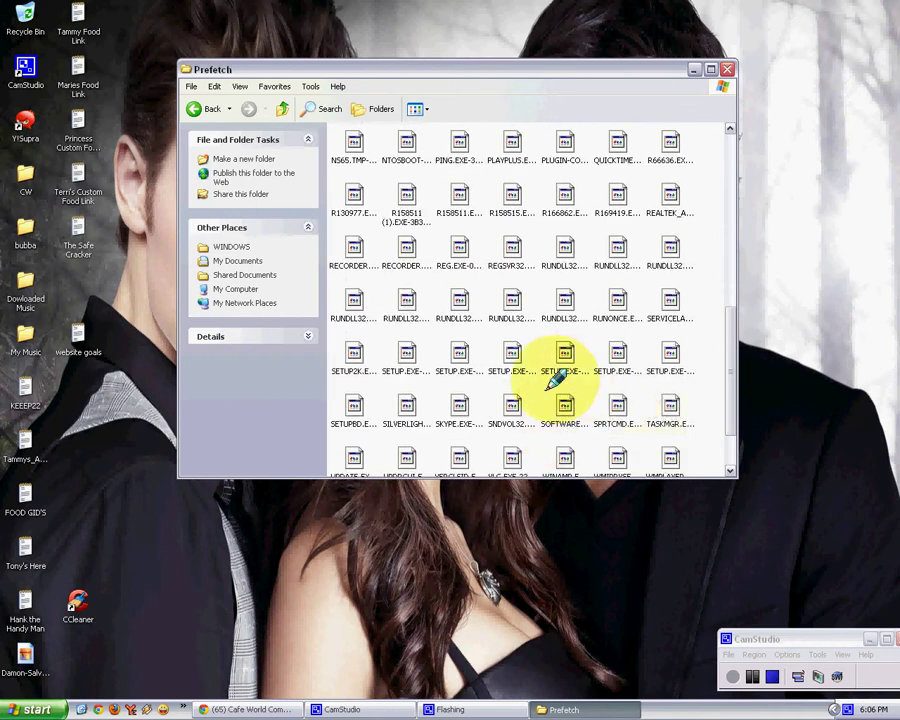
scroll(555, 375, "down", 2)
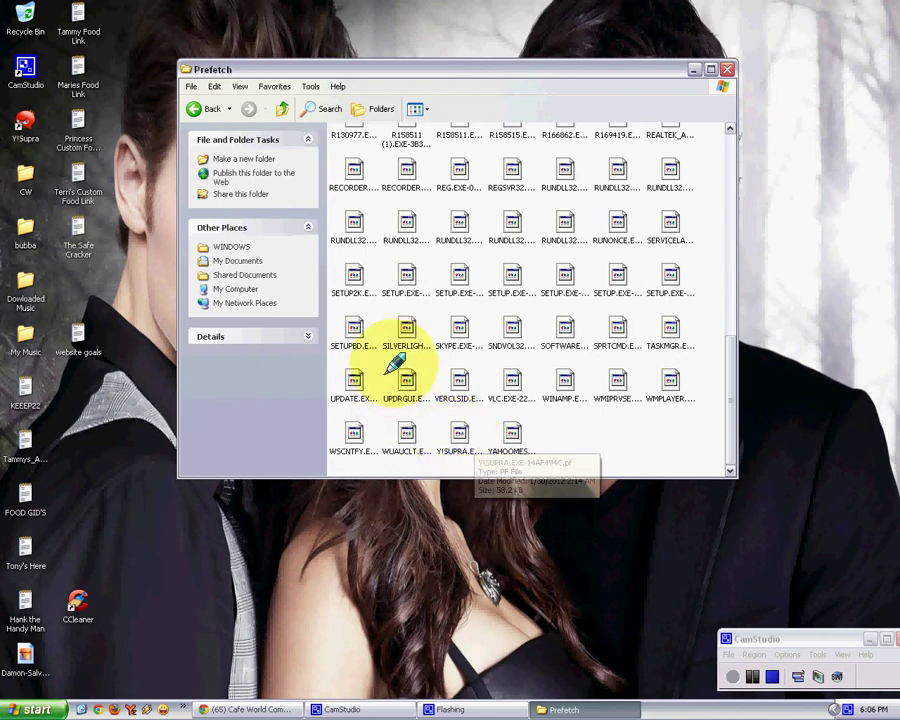
scroll(605, 348, "up", 10)
scroll(612, 352, "up", 2)
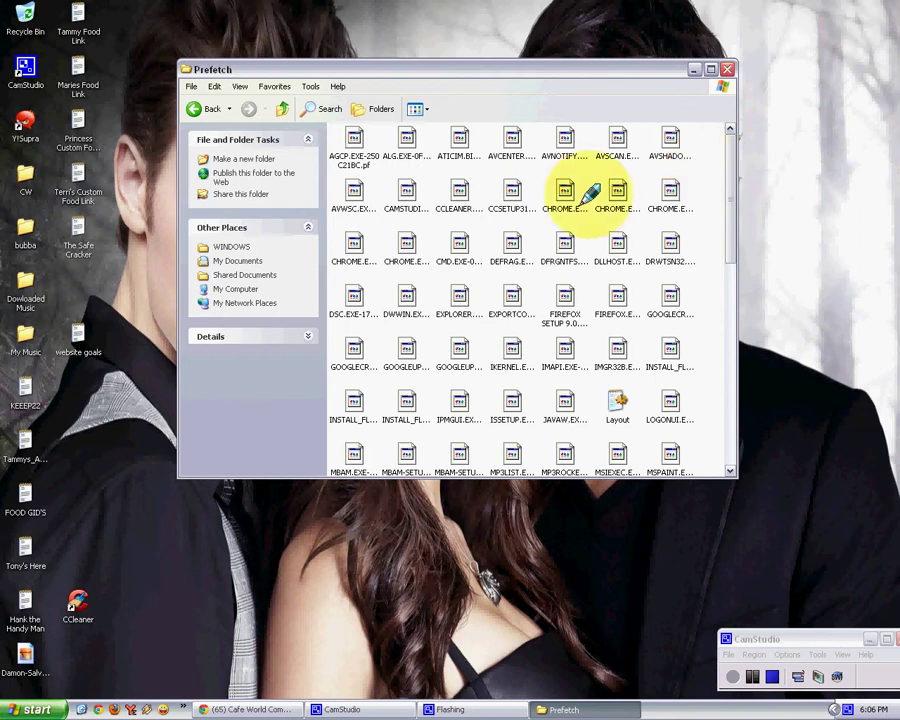
Select all 116 Prefetch files, delete them to the Recycle Bin, and close the window
left_click(212, 86)
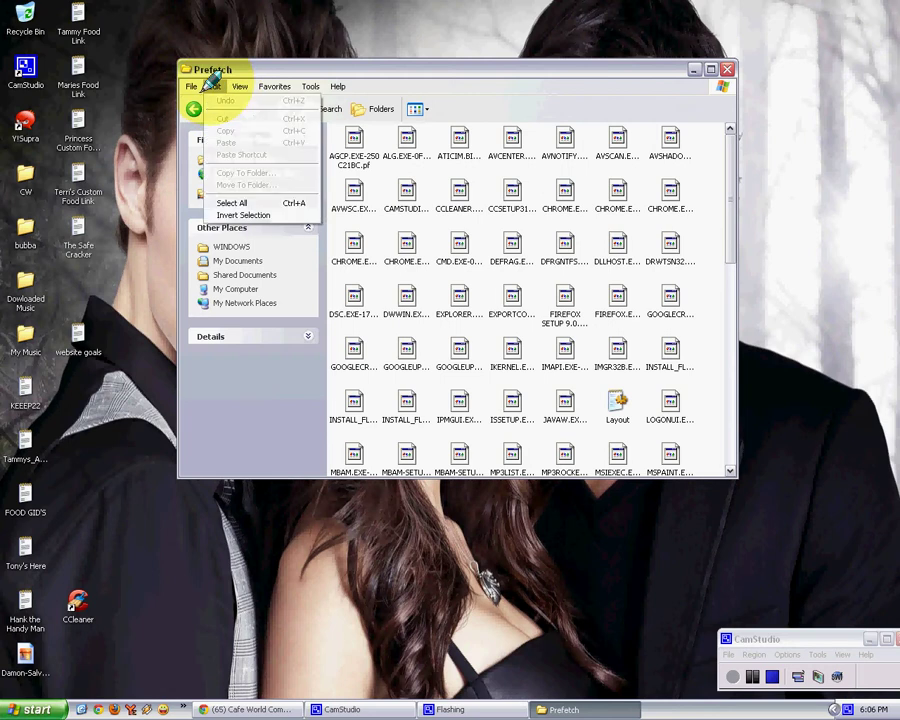
left_click(240, 204)
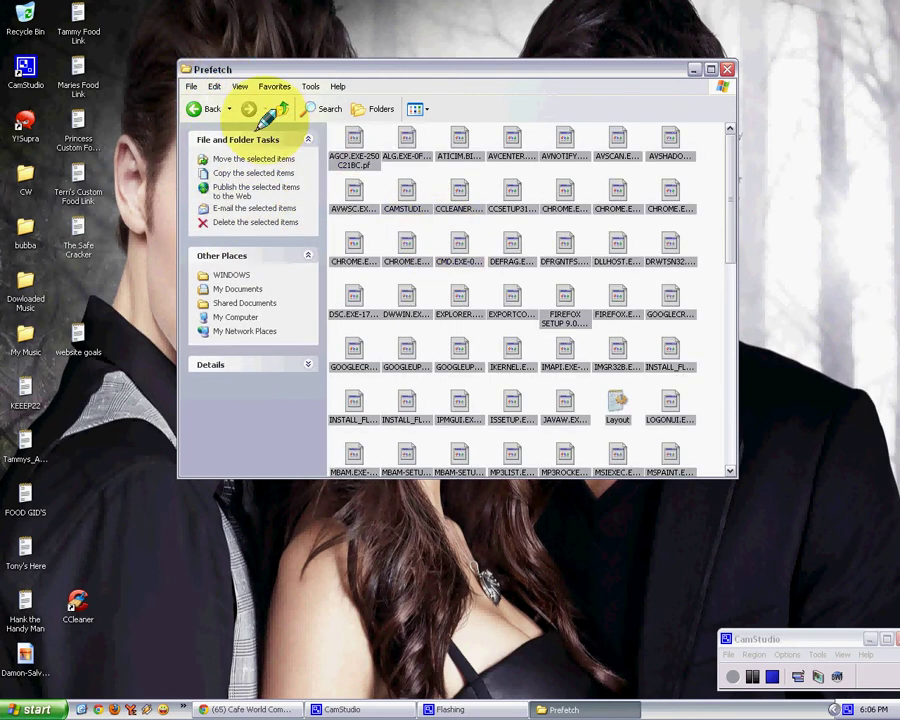
left_click(193, 86)
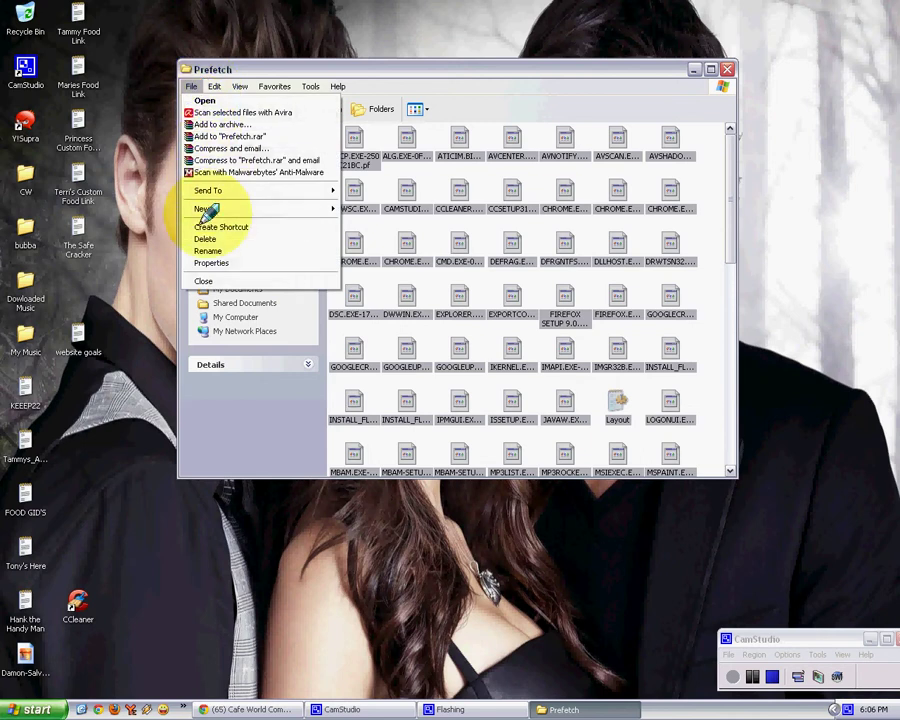
left_click(270, 235)
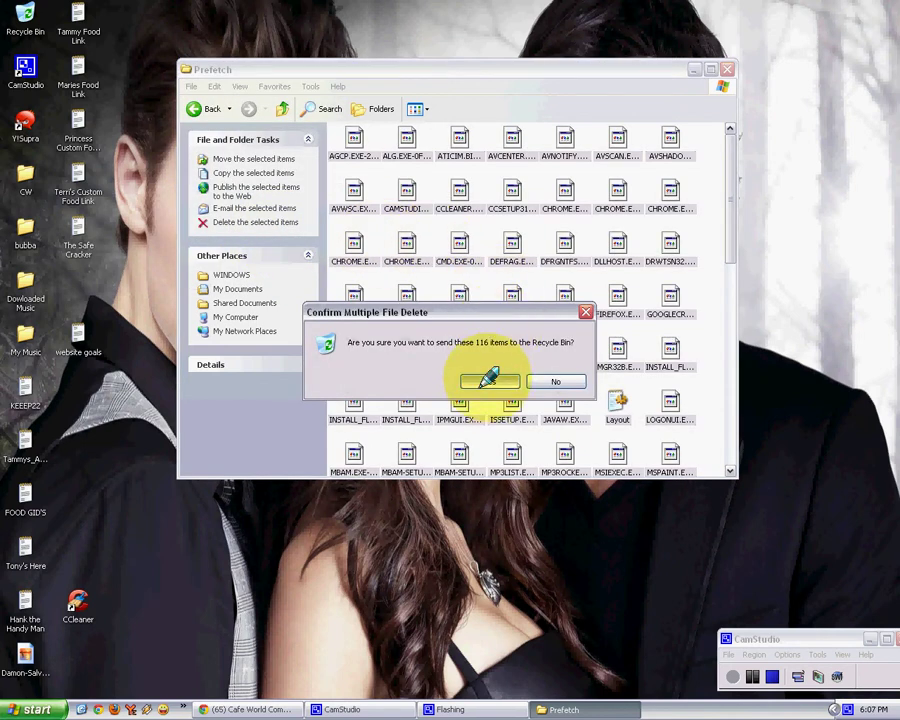
left_click(489, 378)
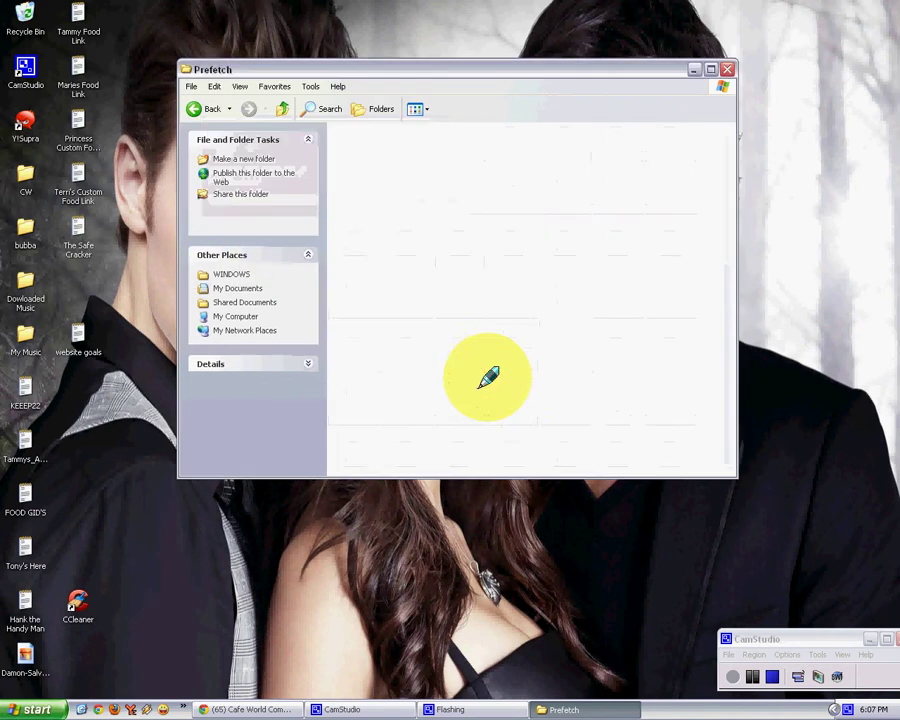
left_click(727, 68)
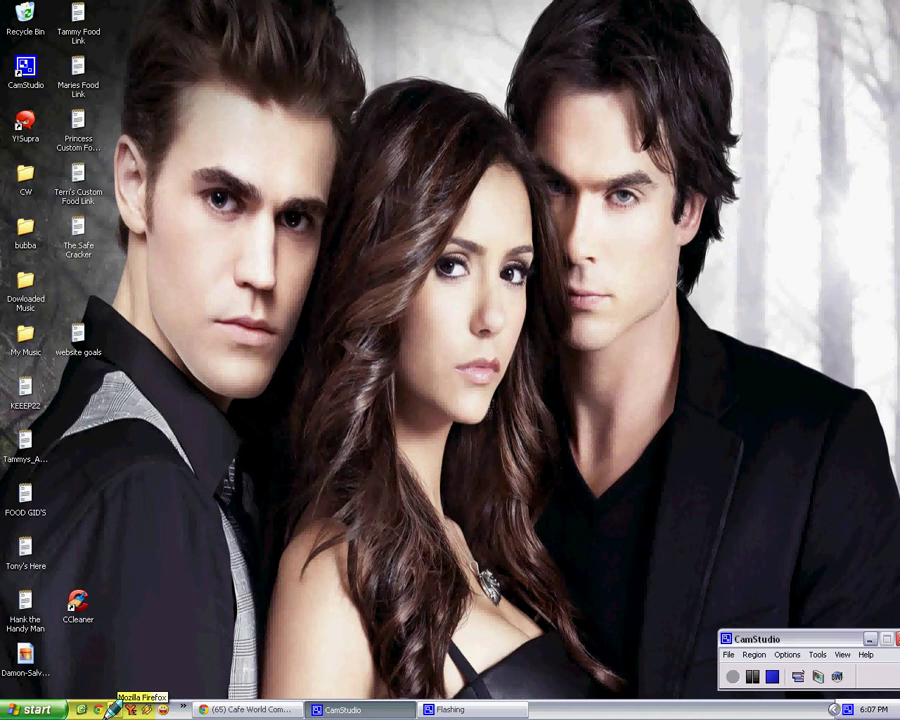
In Firefox, open the Flash Player Settings Manager bookmark and delete all visited websites
left_click(135, 680)
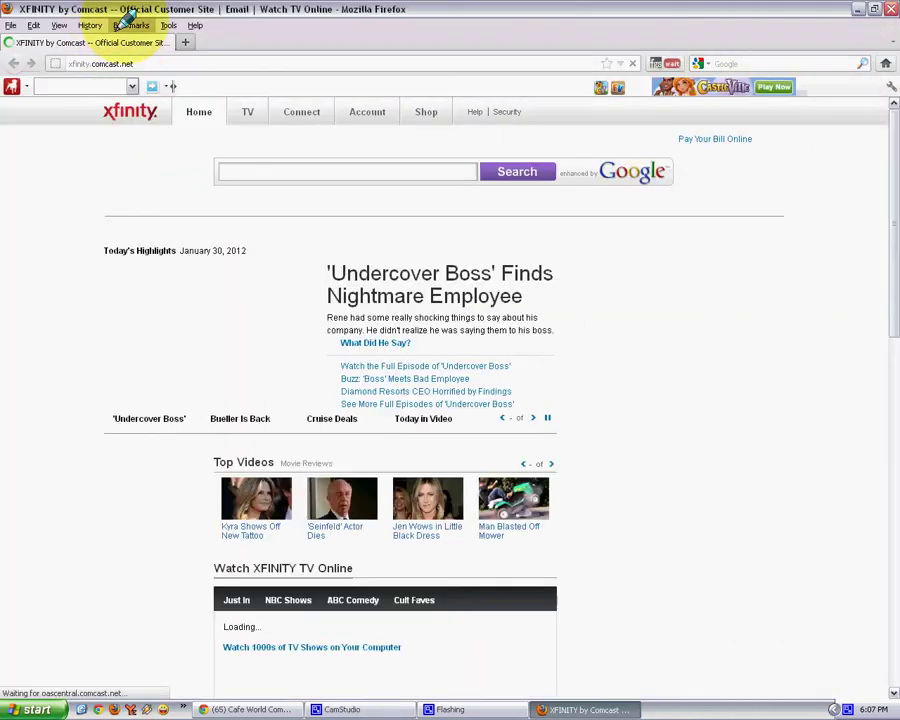
left_click(130, 25)
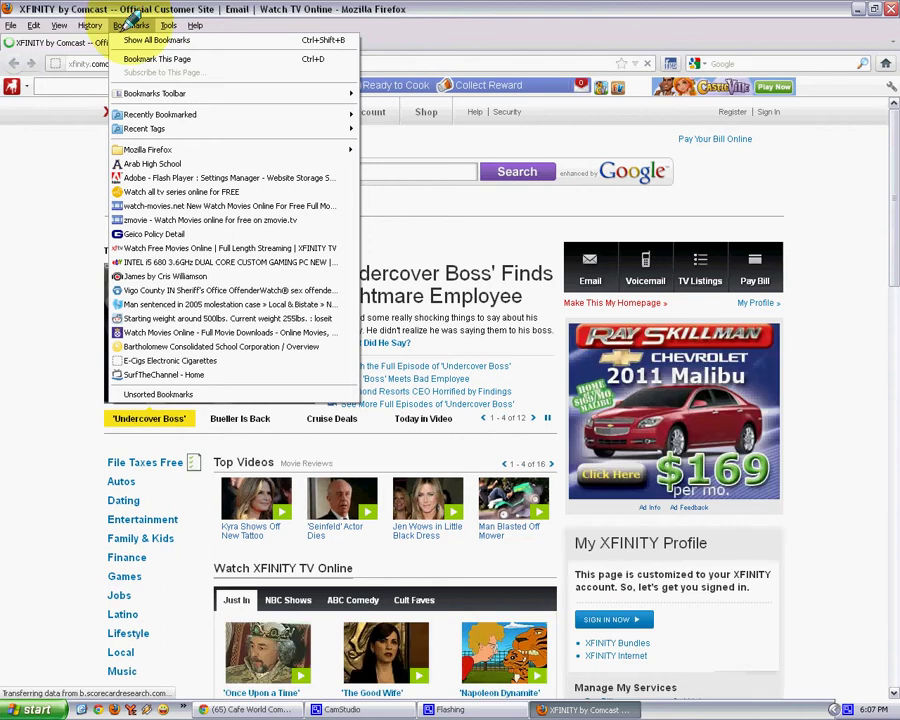
left_click(176, 178)
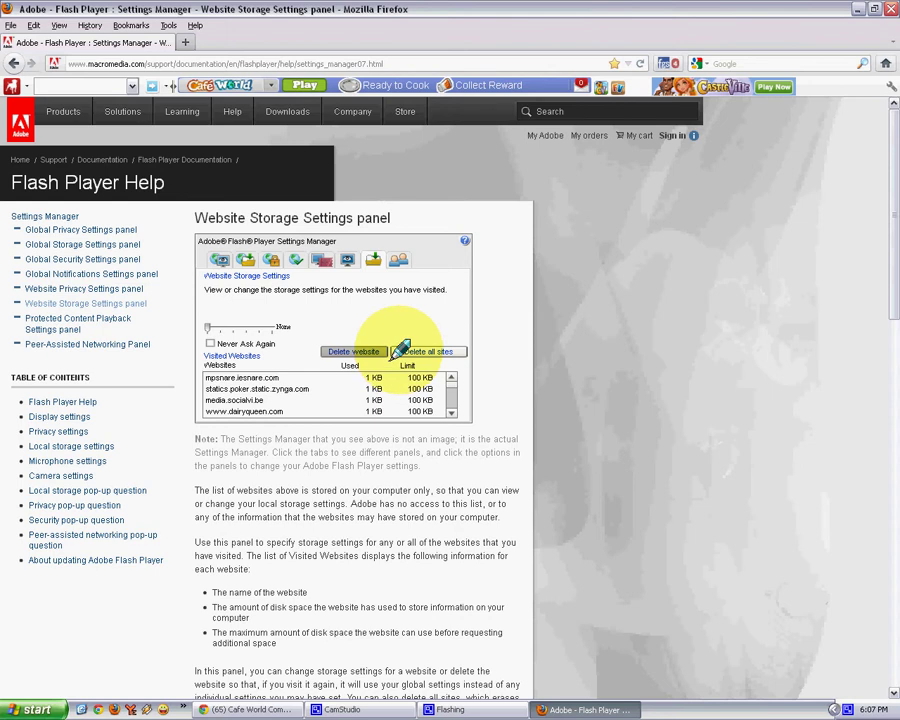
left_click(420, 350)
left_click(298, 347)
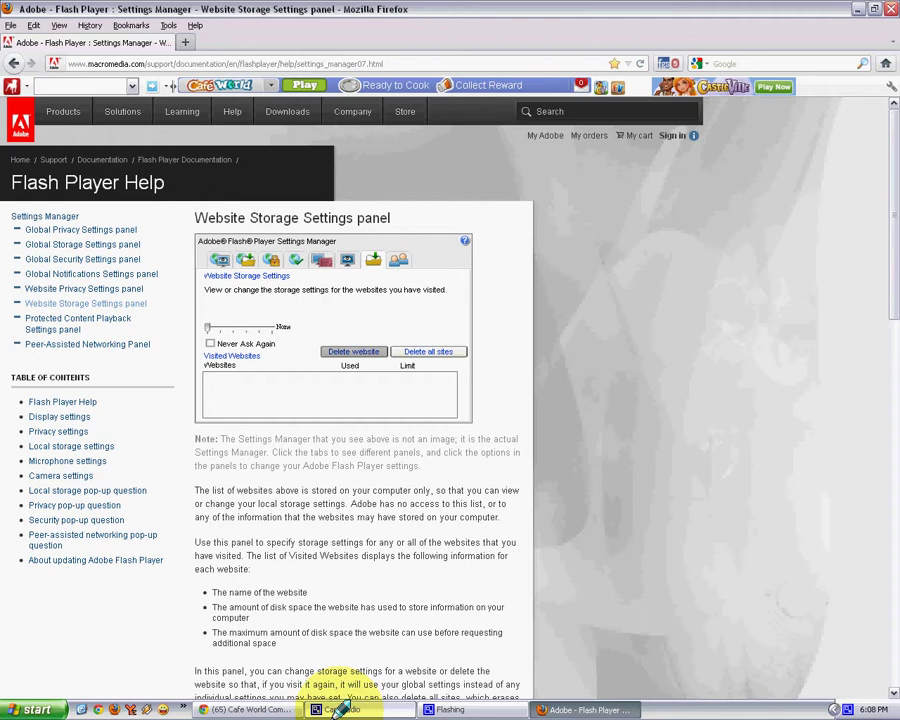
left_click(340, 709)
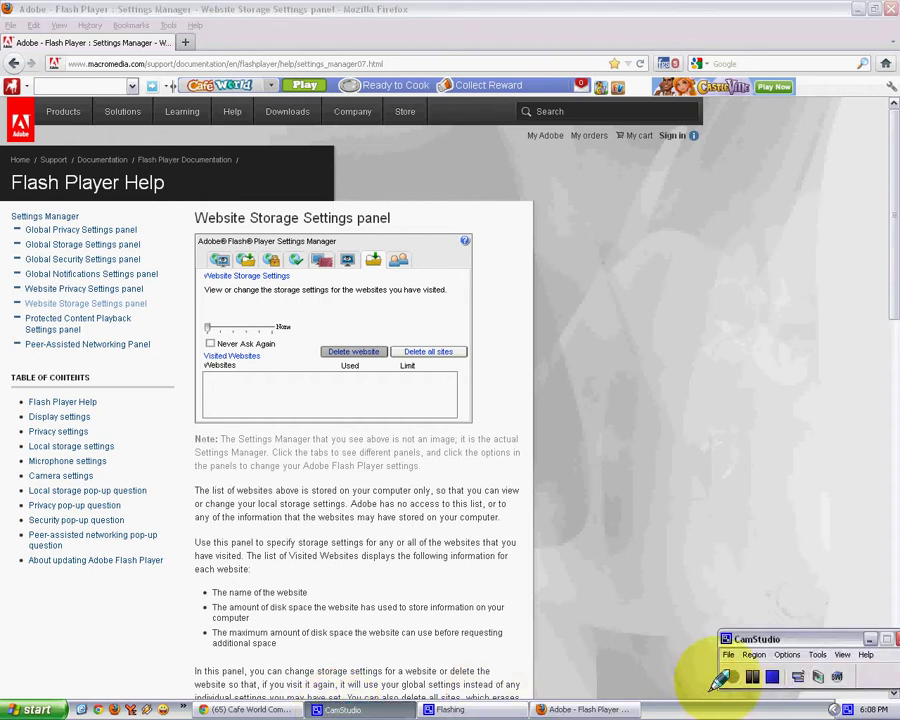